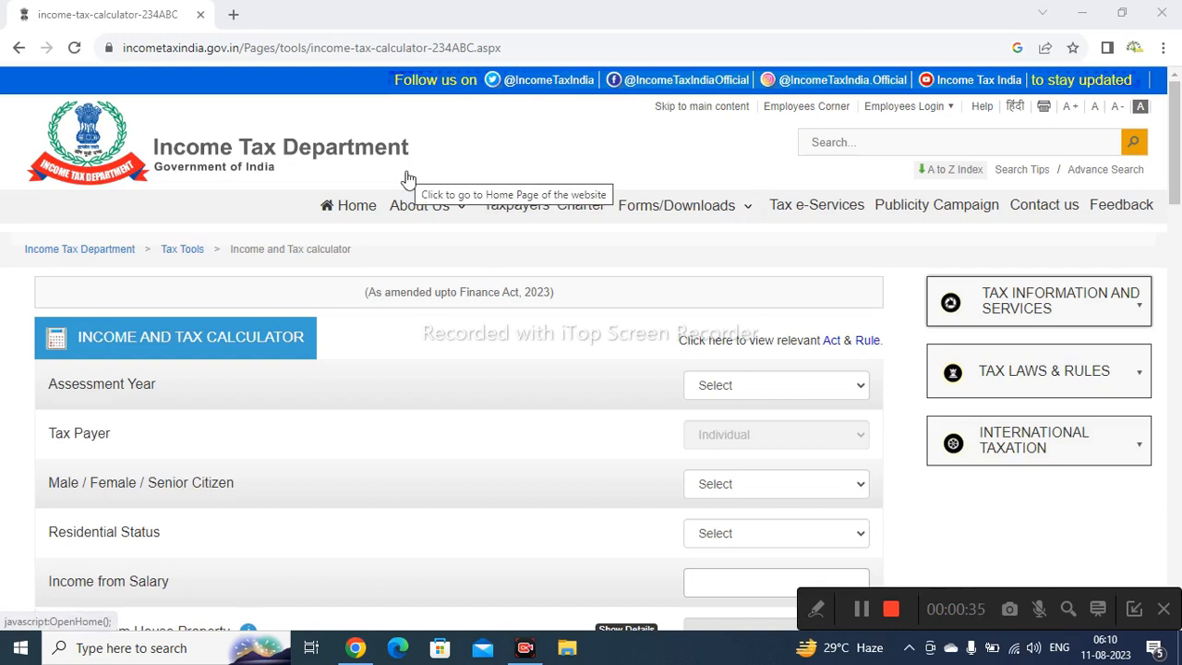
- Set the assessment year to 2023-24 and choose No for opting for taxation under Section 115BAC
{"action": "left_click_drag", "start_coordinate": [1179, 155], "coordinate": [1179, 182]}
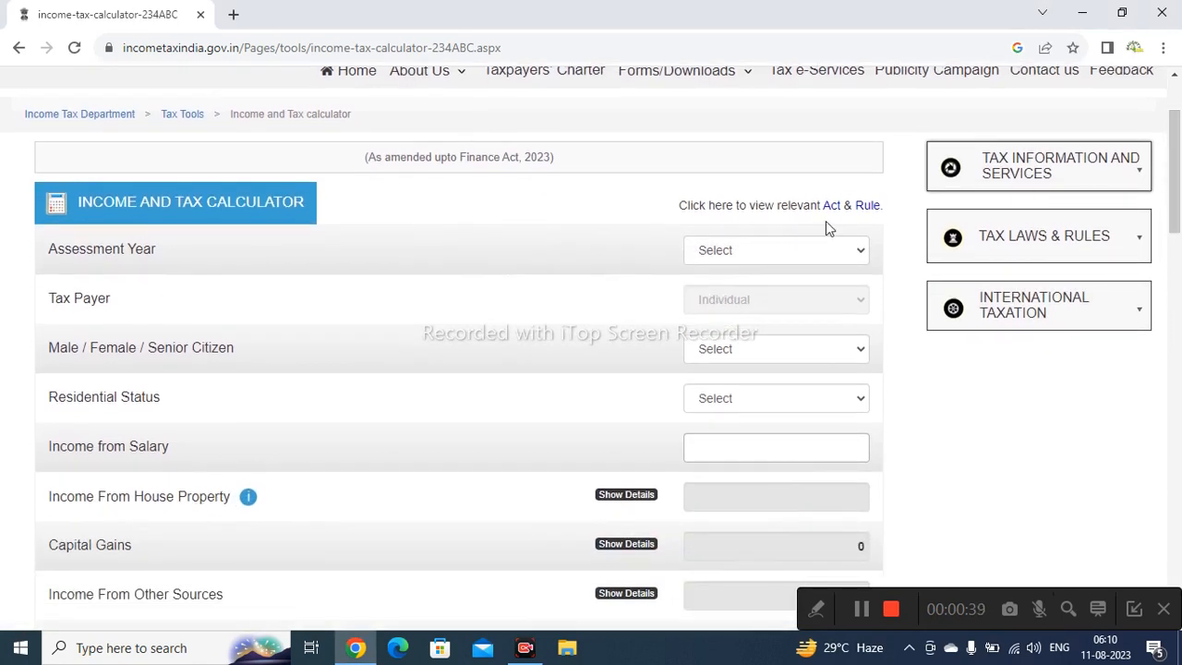
{"action": "left_click", "coordinate": [813, 251]}
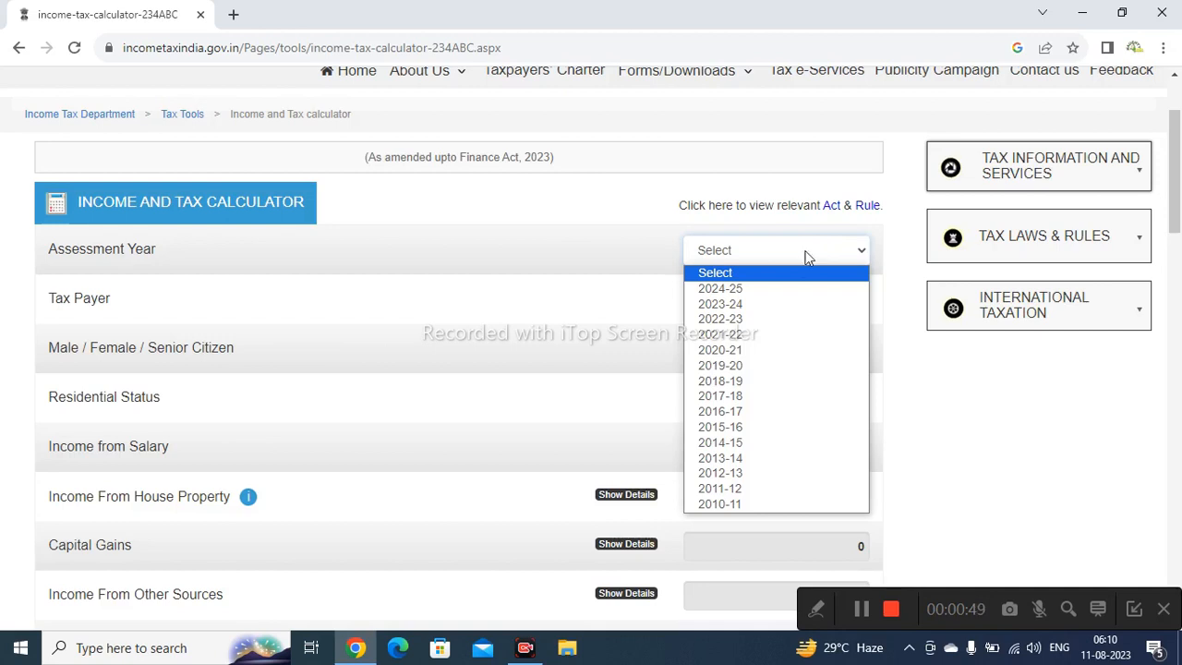
{"action": "left_click", "coordinate": [720, 304]}
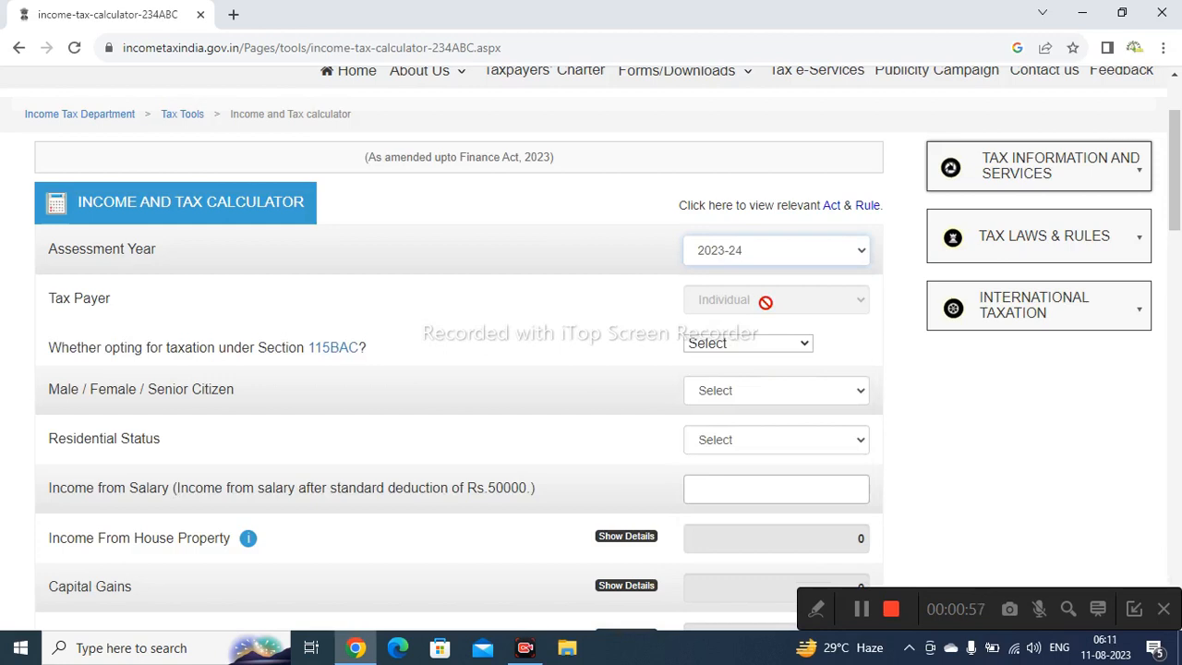
{"action": "left_click", "coordinate": [741, 342]}
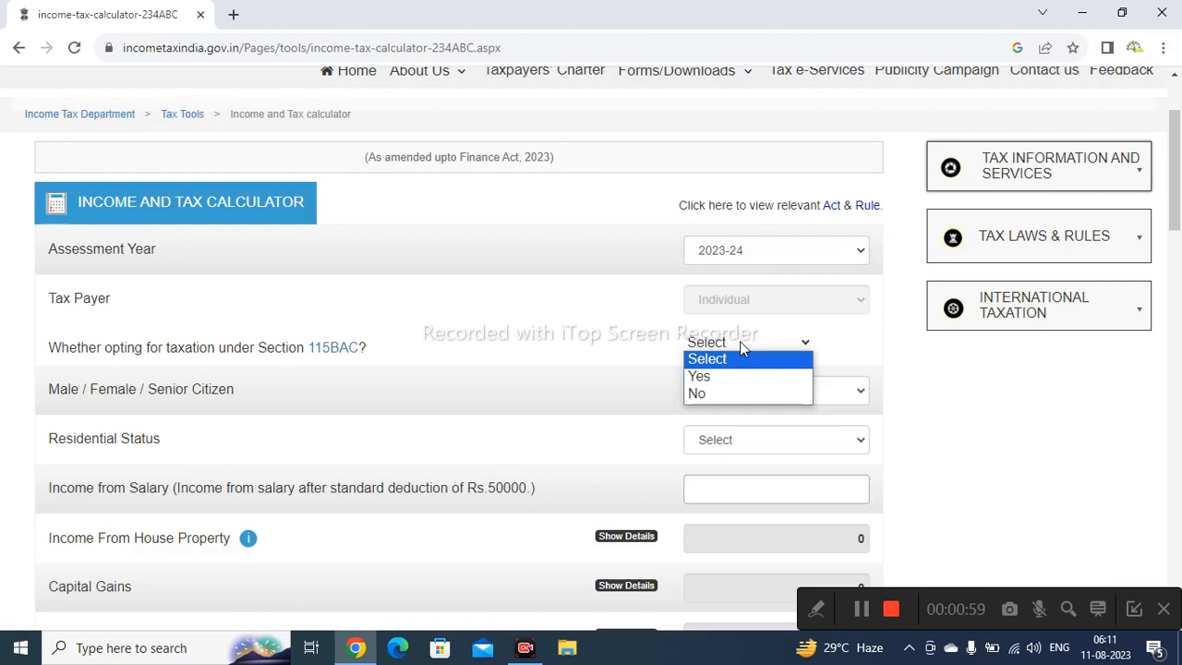
{"action": "left_click", "coordinate": [697, 394]}
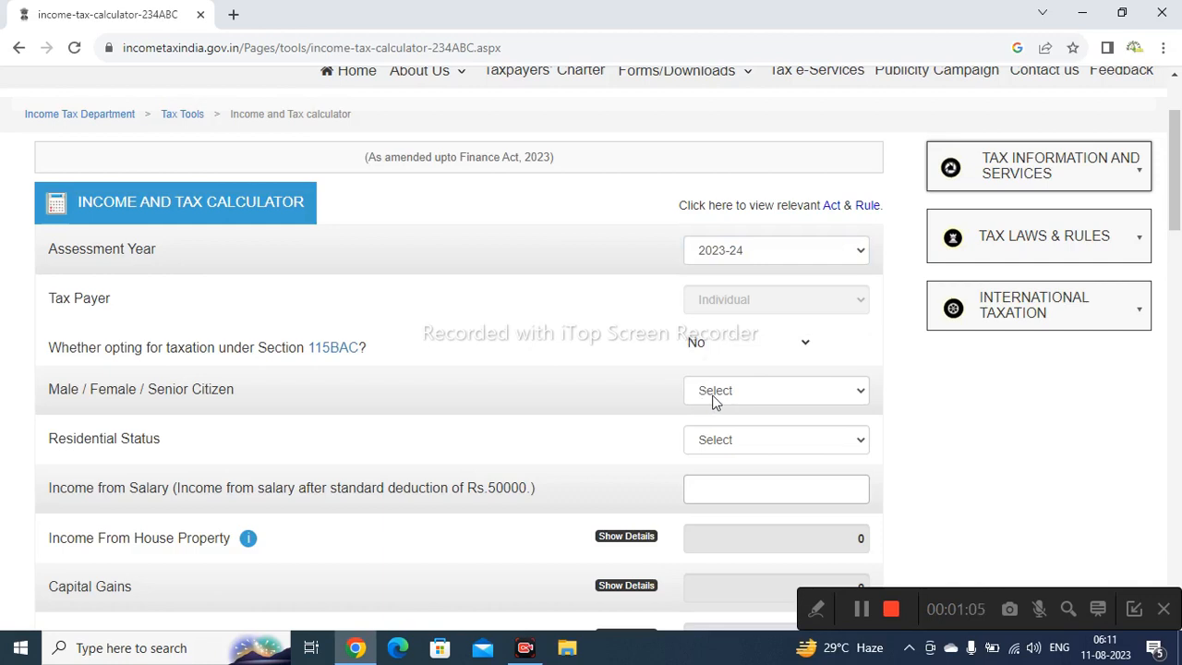
- Set the taxpayer category to Male and the residential status to Resident
{"action": "left_click", "coordinate": [713, 397]}
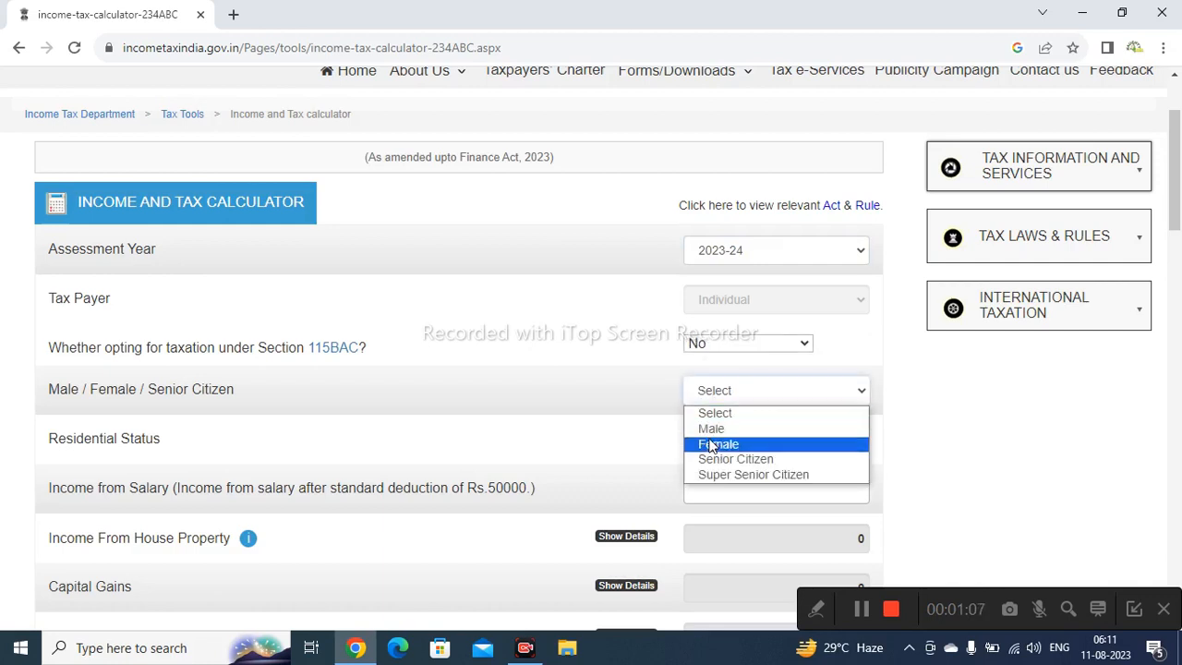
{"action": "left_click", "coordinate": [707, 430]}
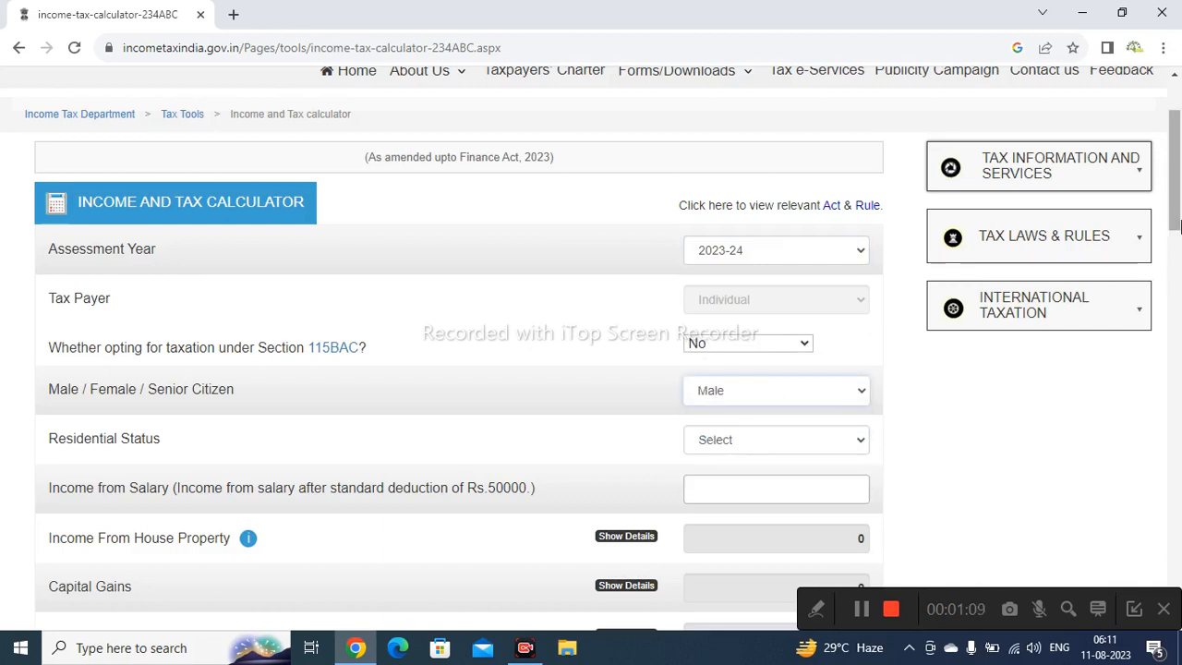
{"action": "left_click_drag", "start_coordinate": [1179, 226], "coordinate": [1179, 265]}
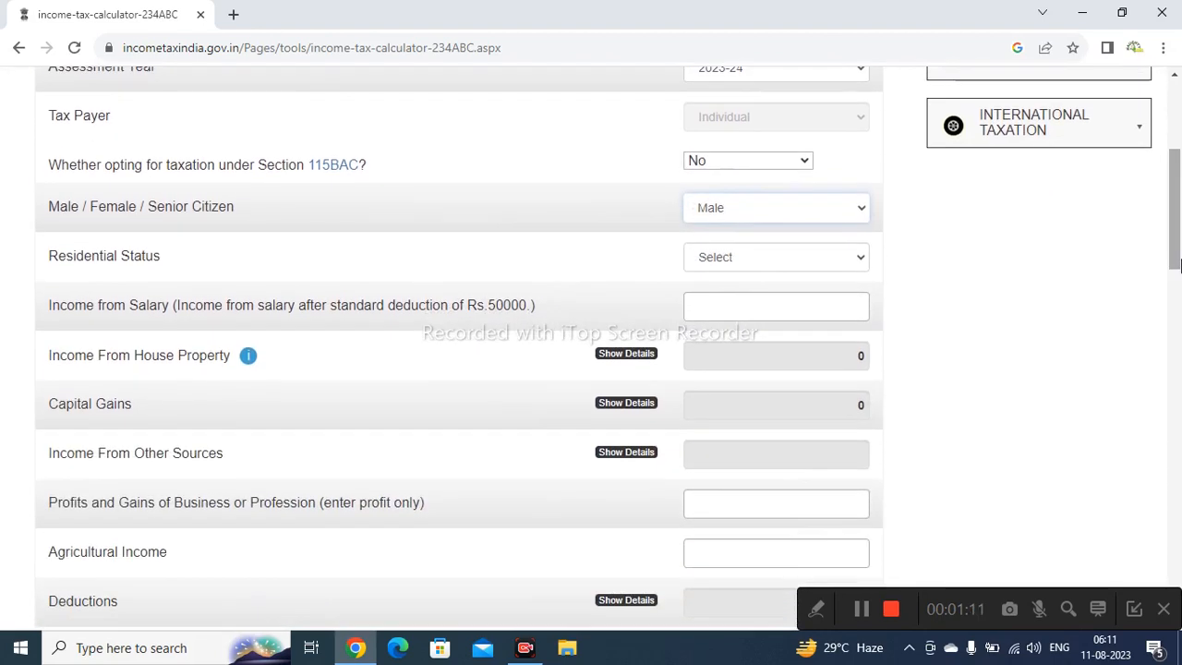
{"action": "left_click", "coordinate": [782, 255]}
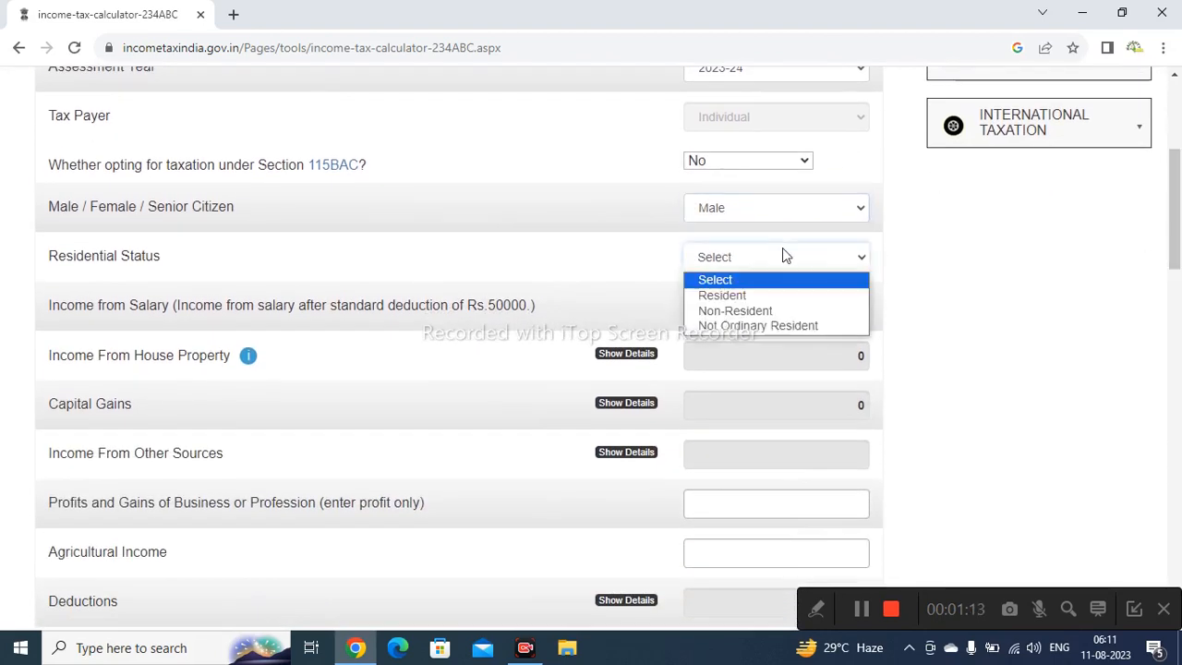
{"action": "left_click", "coordinate": [748, 296]}
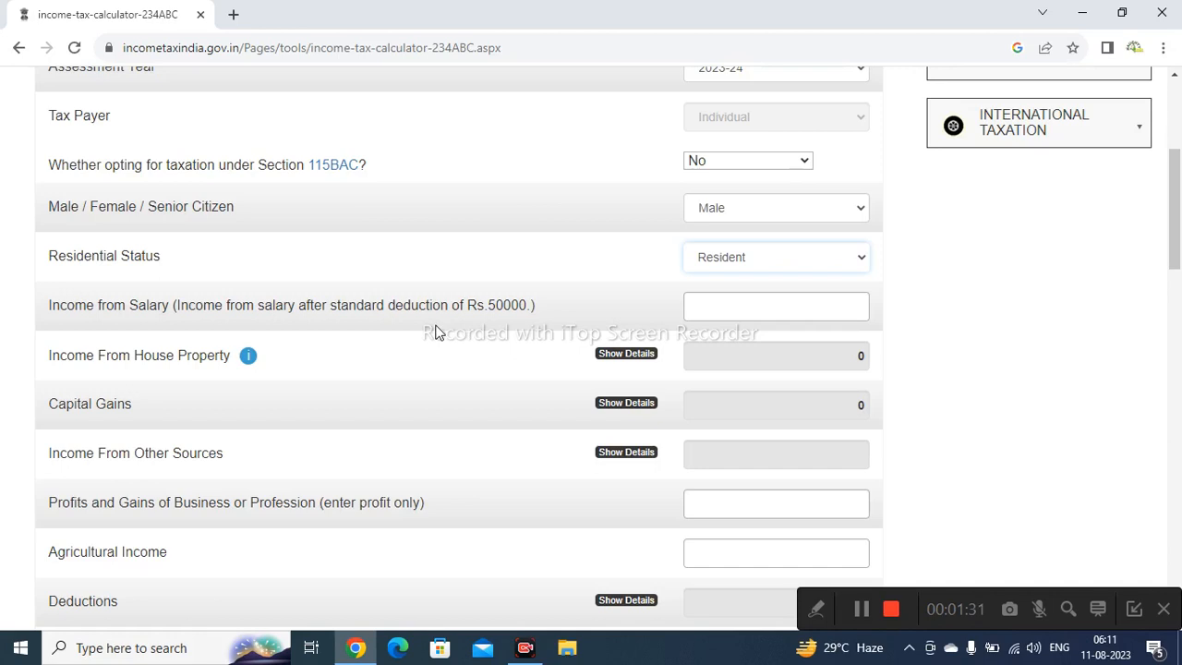
- Enter 6,50,000 as the income from salary after standard deduction
{"action": "left_click", "coordinate": [742, 311]}
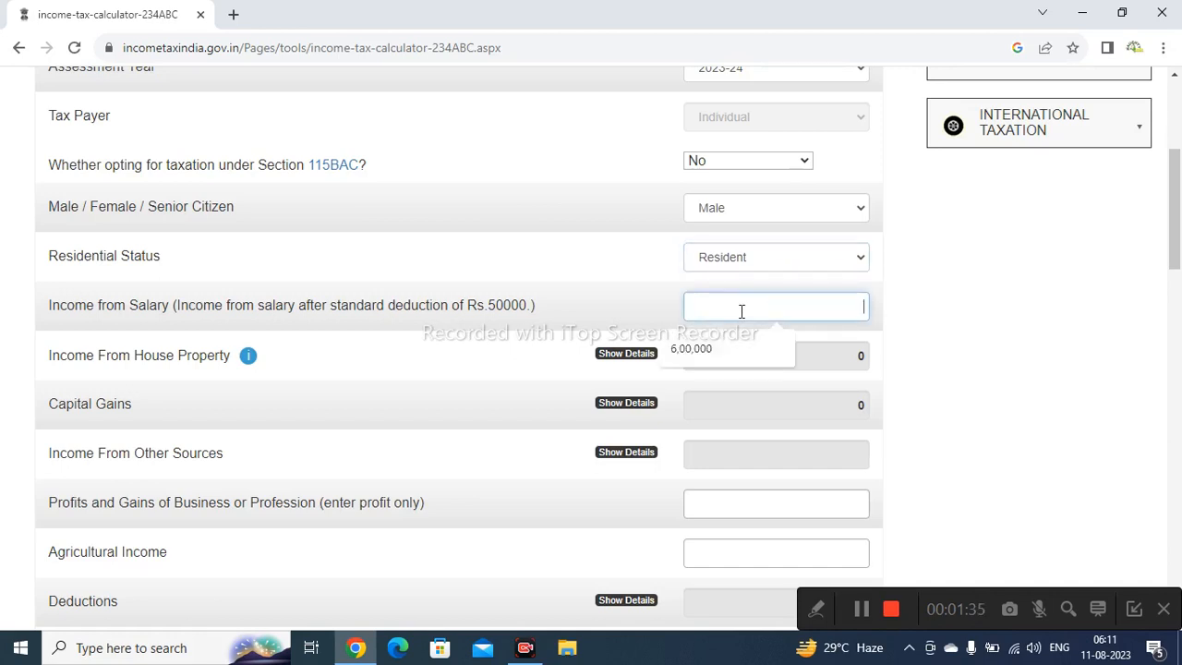
{"action": "type", "text": "6500"}
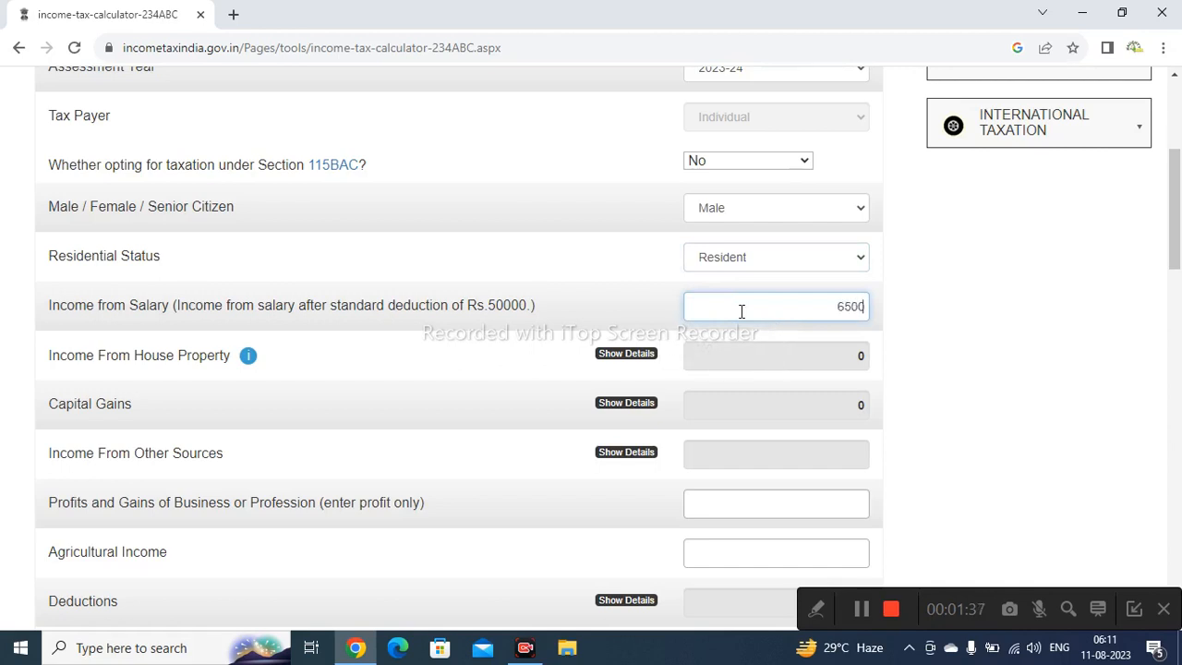
{"action": "type", "text": "000"}
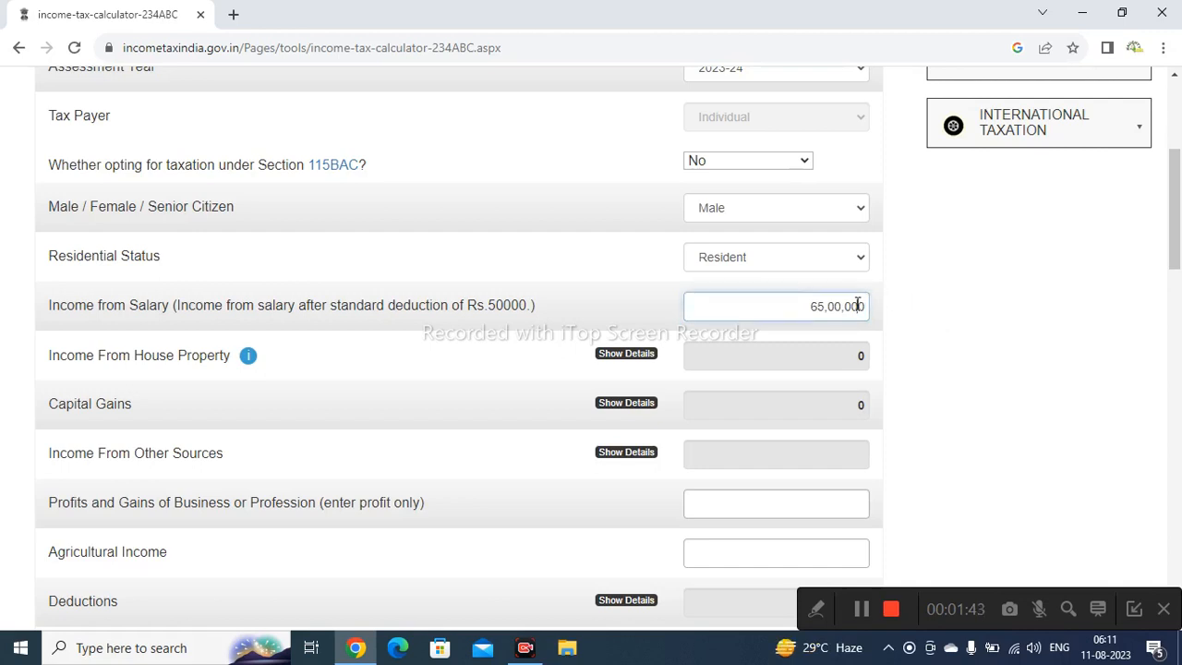
{"action": "key", "text": "BackSpace"}
{"action": "left_click", "coordinate": [937, 331]}
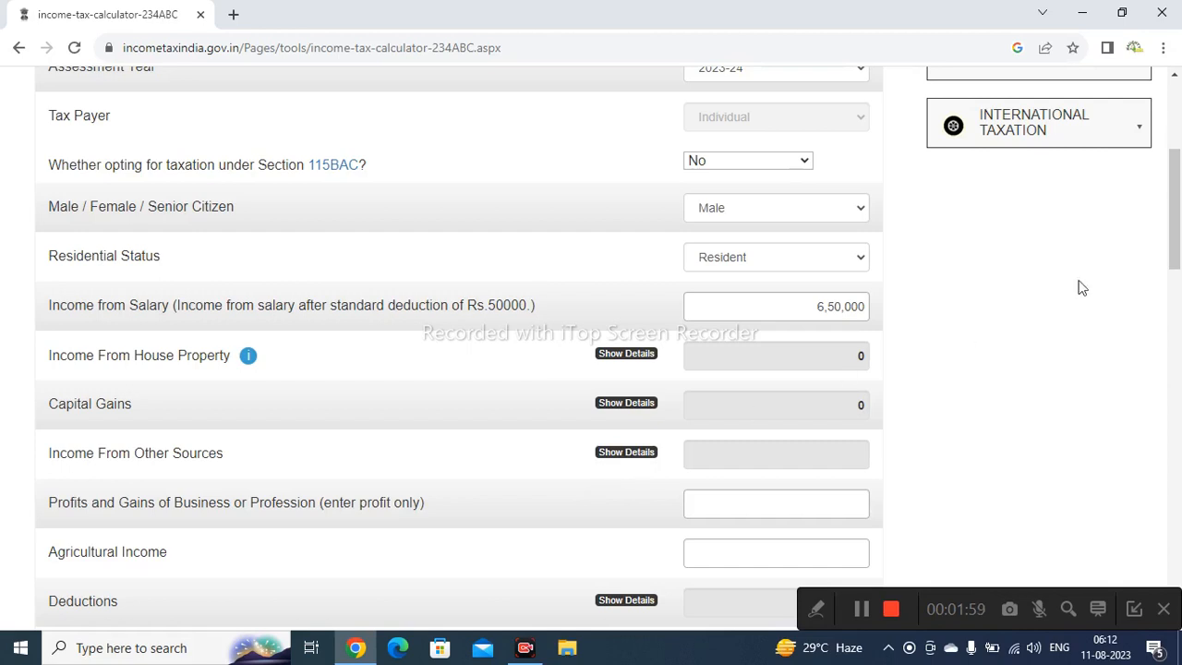
- Enter 50,000 as the profits and gains of business or profession
{"action": "left_click_drag", "start_coordinate": [1177, 249], "coordinate": [1181, 320]}
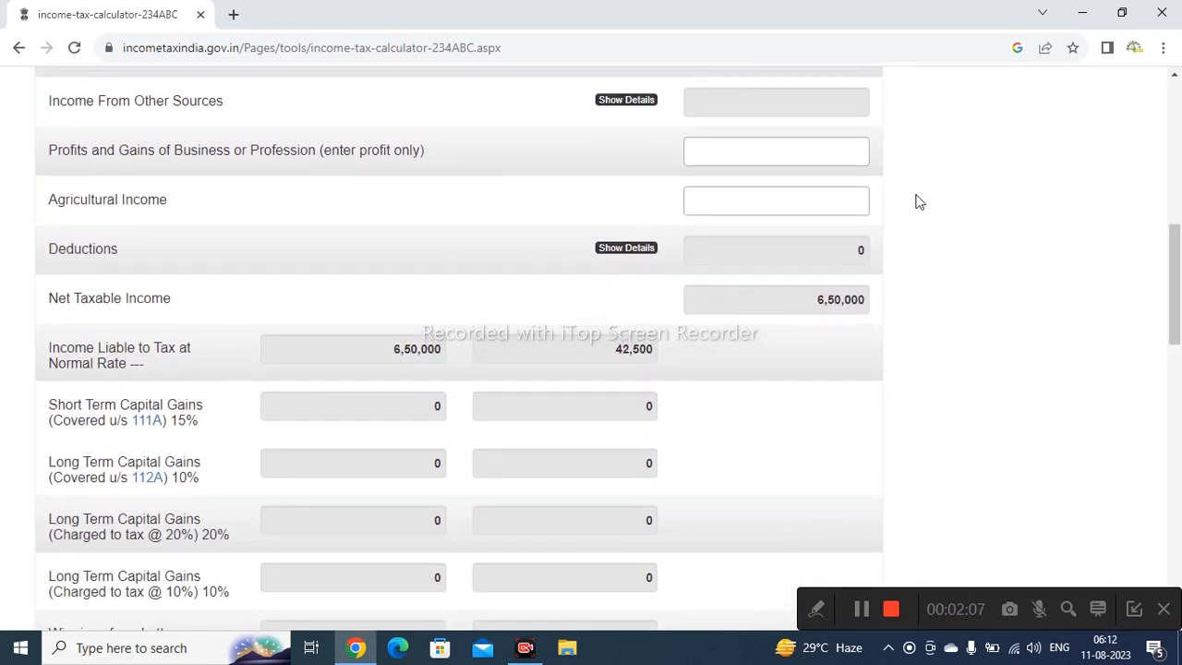
{"action": "left_click", "coordinate": [818, 163]}
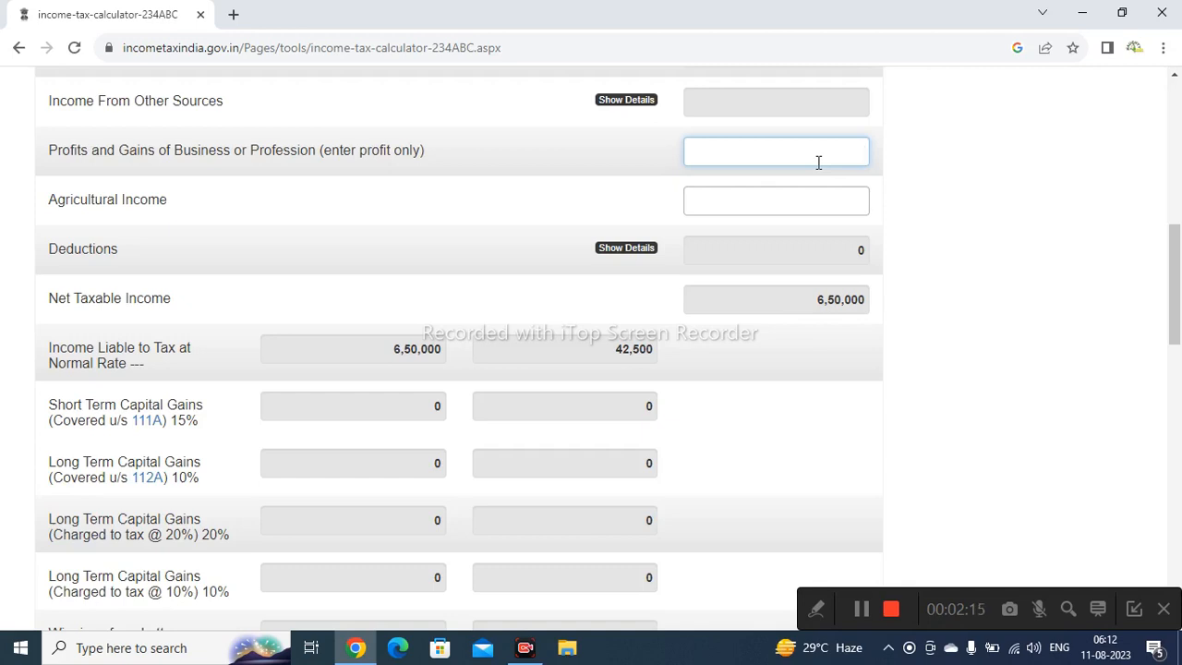
{"action": "type", "text": "50,000"}
{"action": "left_click", "coordinate": [994, 182]}
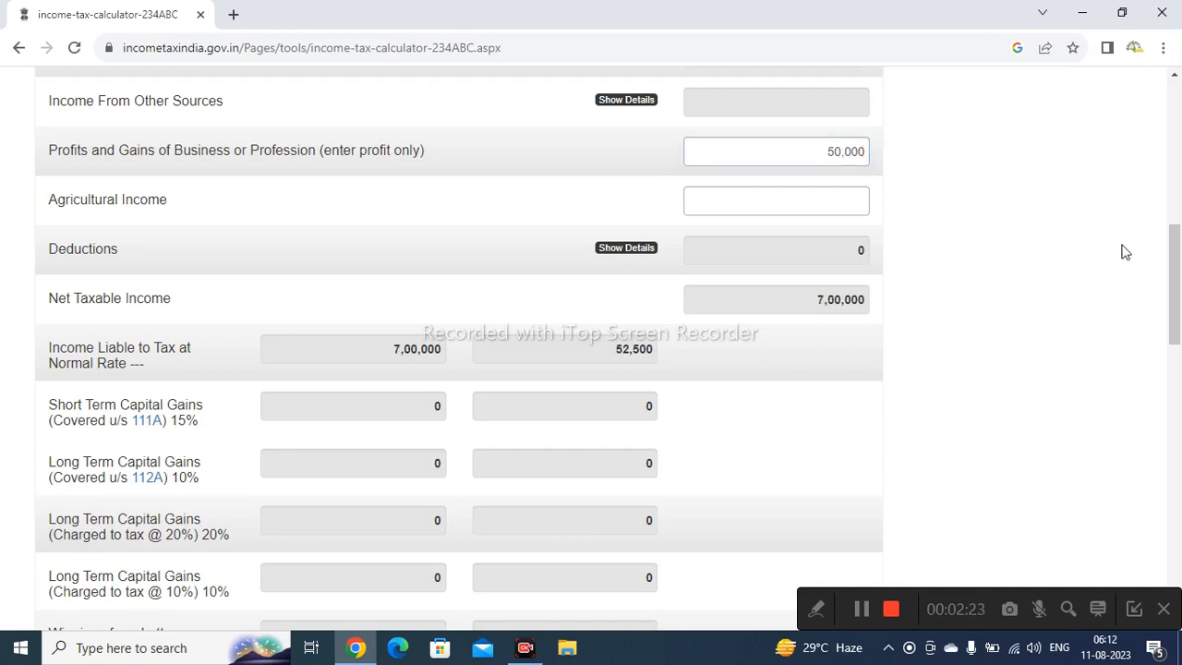
- Set the due date of submission of return to 31/Jul/2023
{"action": "mouse_move", "coordinate": [1179, 277]}
{"action": "left_mouse_down"}
{"action": "mouse_move", "coordinate": [1169, 198]}
{"action": "mouse_move", "coordinate": [1166, 402]}
{"action": "mouse_move", "coordinate": [1173, 249]}
{"action": "mouse_move", "coordinate": [1174, 284]}
{"action": "left_mouse_up"}
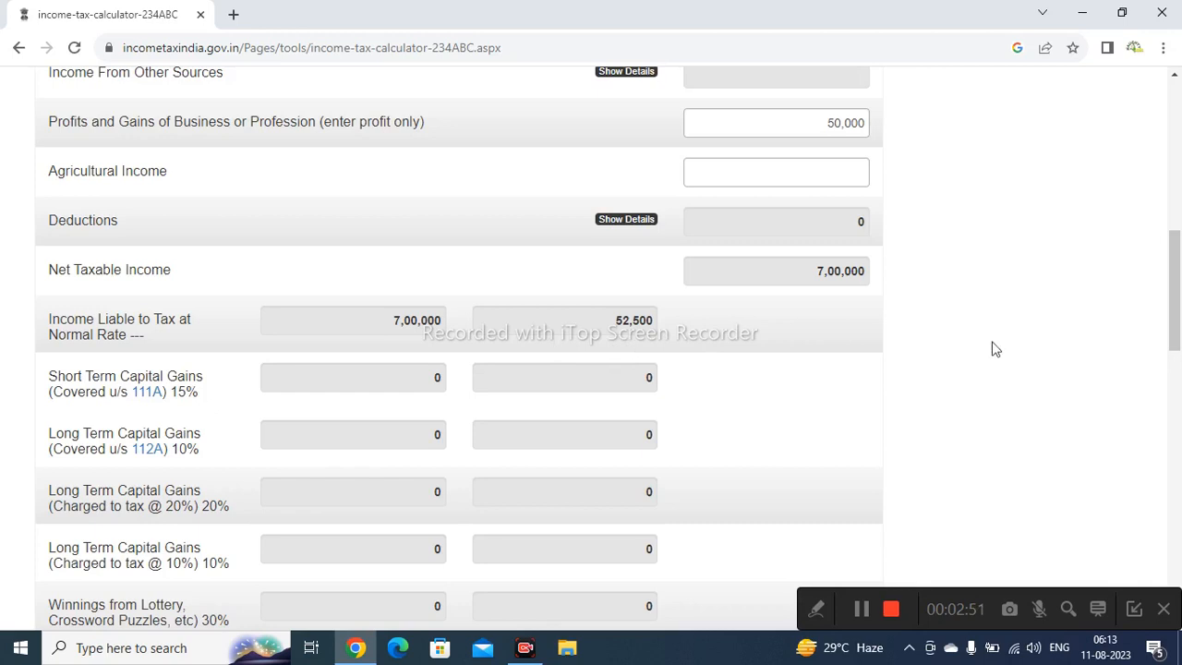
{"action": "left_click_drag", "start_coordinate": [1177, 317], "coordinate": [1176, 413]}
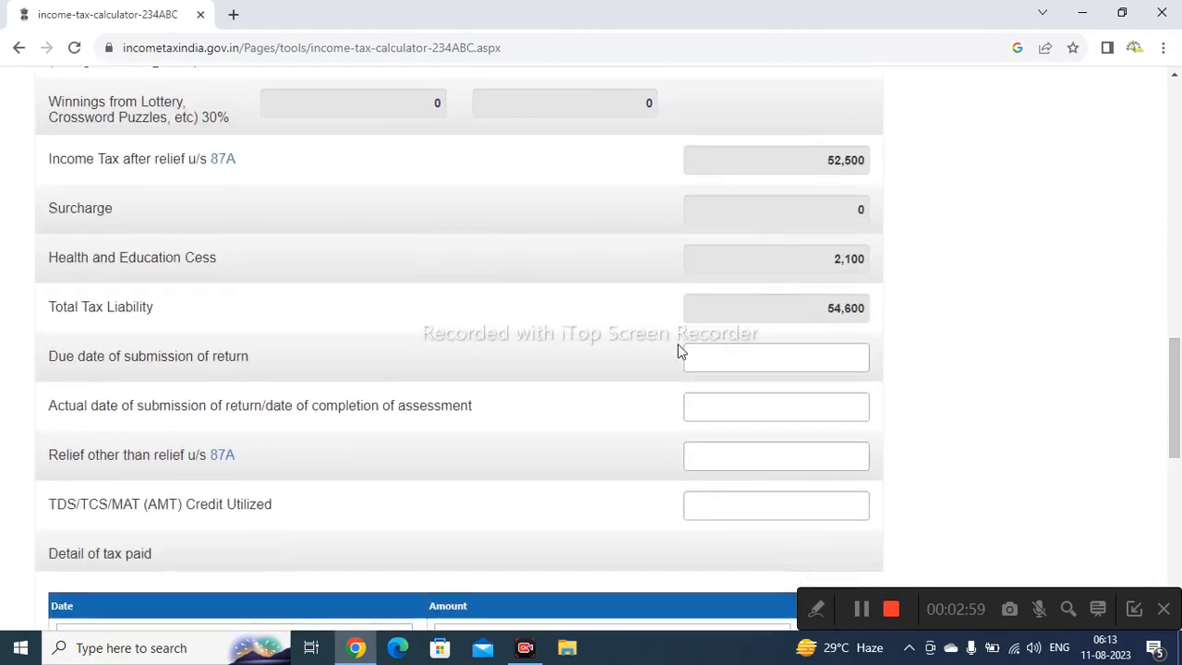
{"action": "left_click", "coordinate": [734, 355]}
{"action": "left_click", "coordinate": [718, 399]}
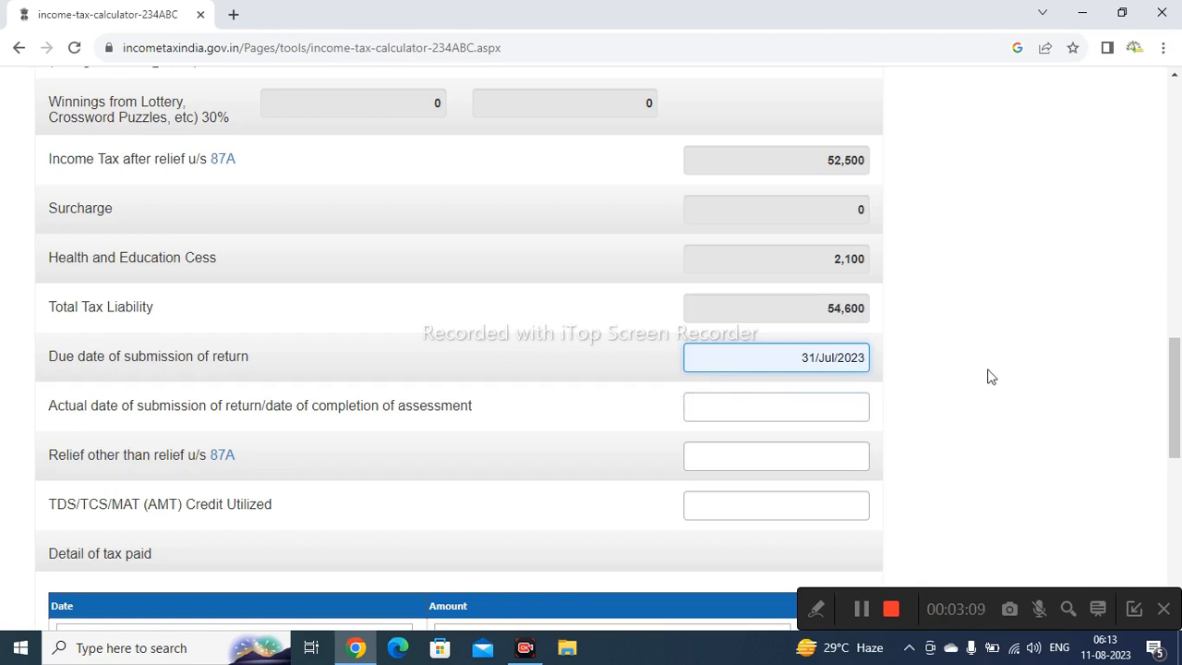
- Set the actual date of submission of return to 11/Aug/2023
{"action": "left_click", "coordinate": [815, 410]}
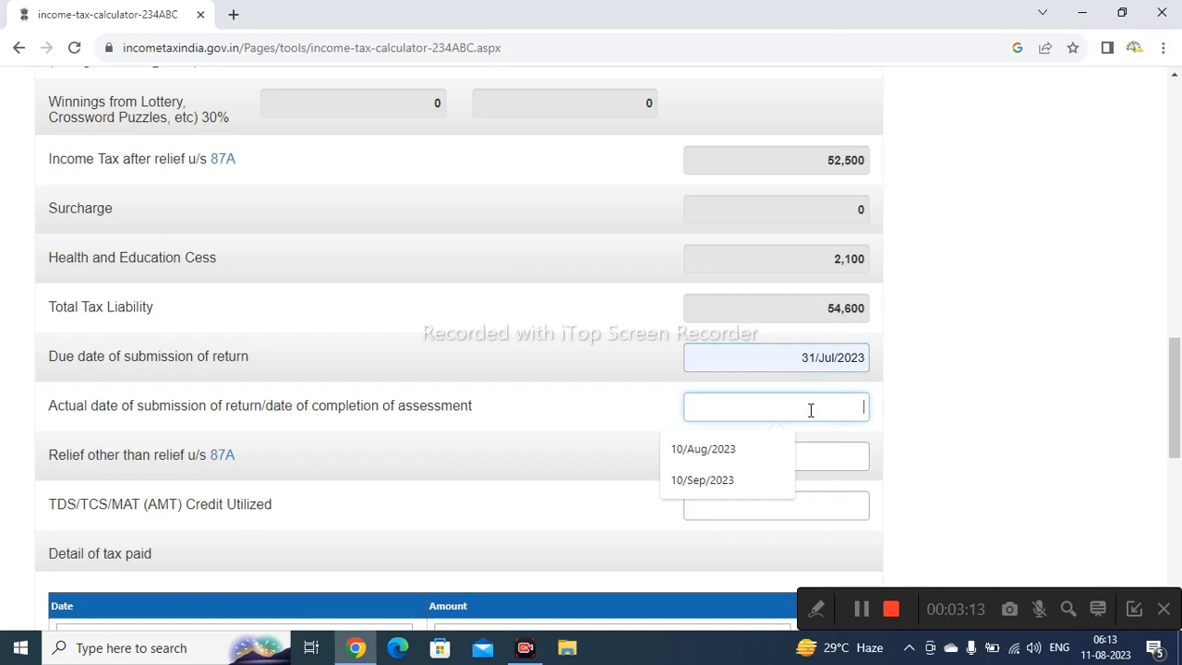
{"action": "left_click", "coordinate": [758, 449]}
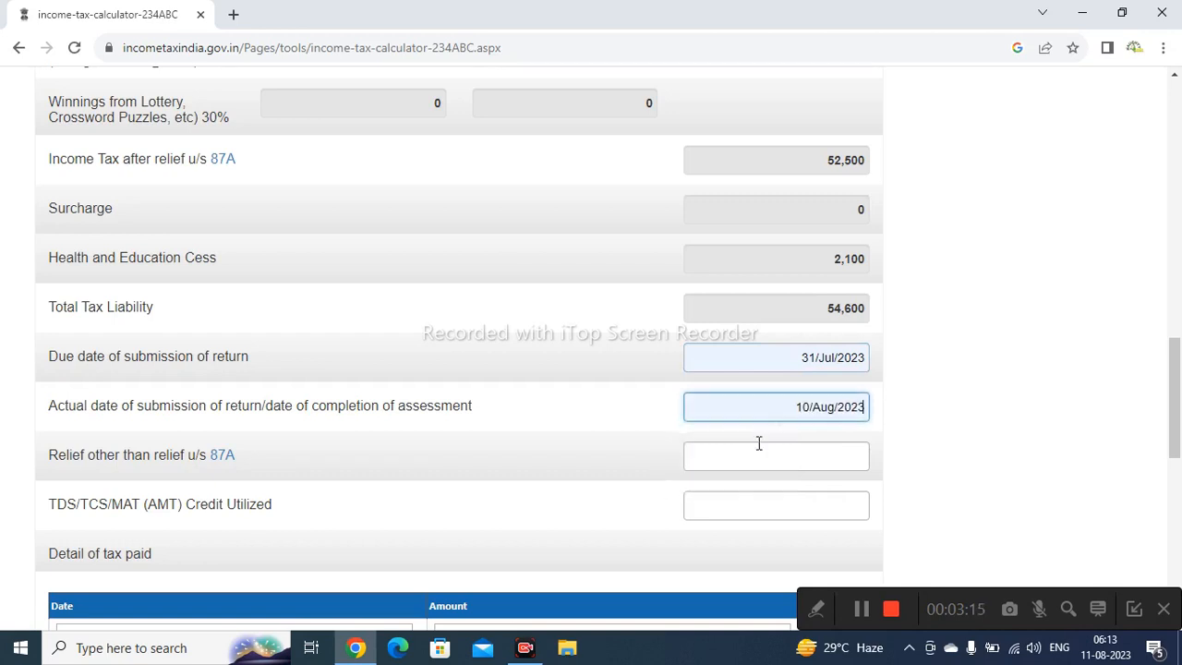
{"action": "left_click", "coordinate": [809, 411]}
{"action": "key", "text": "BackSpace"}
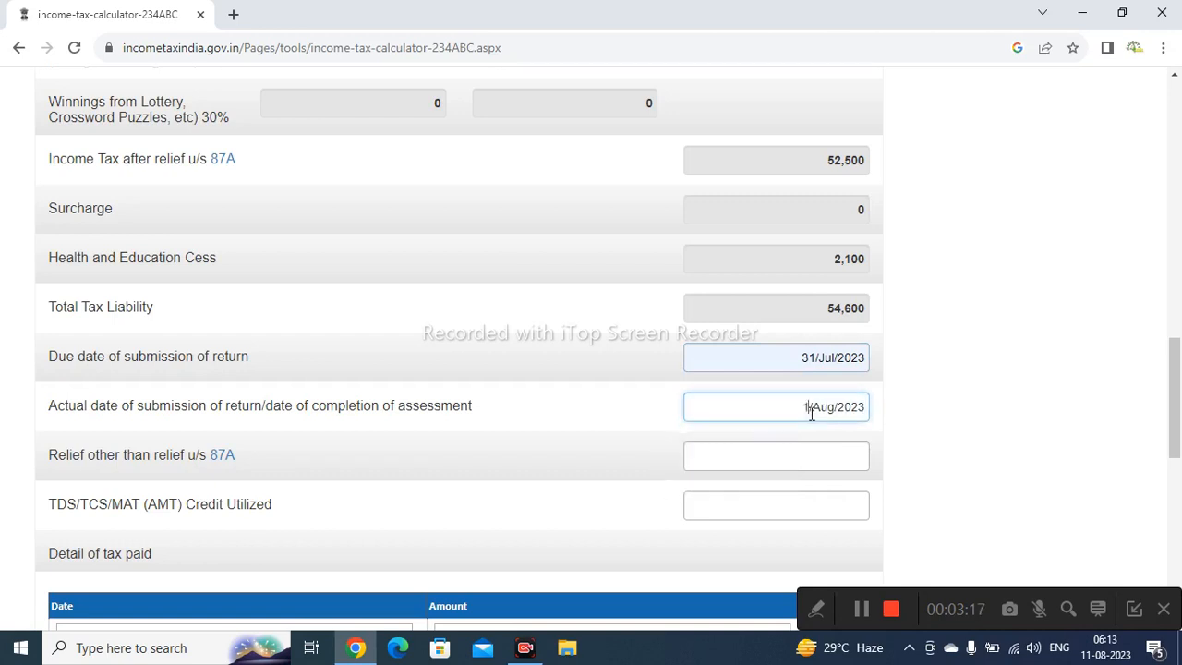
{"action": "type", "text": "1"}
{"action": "left_click", "coordinate": [933, 426]}
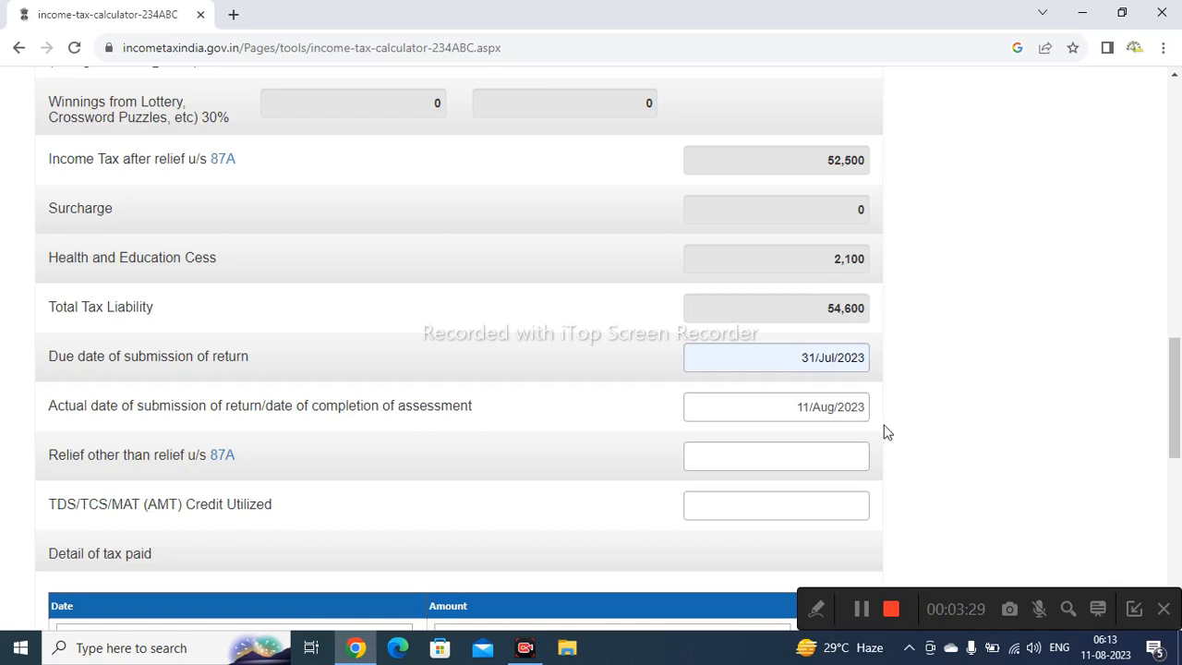
- Calculate the interest under sections 234A, 234B and 234C and review the amounts alongside the total tax liability
{"action": "left_click_drag", "start_coordinate": [1180, 434], "coordinate": [1180, 492]}
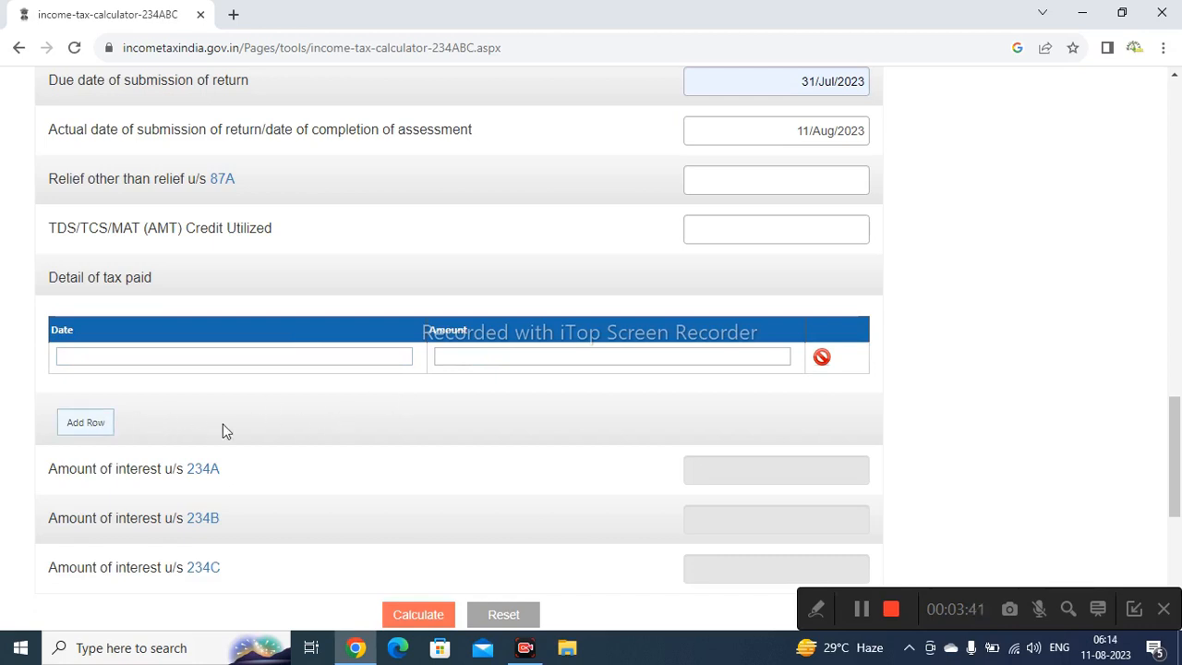
{"action": "left_click_drag", "start_coordinate": [1179, 451], "coordinate": [1179, 470]}
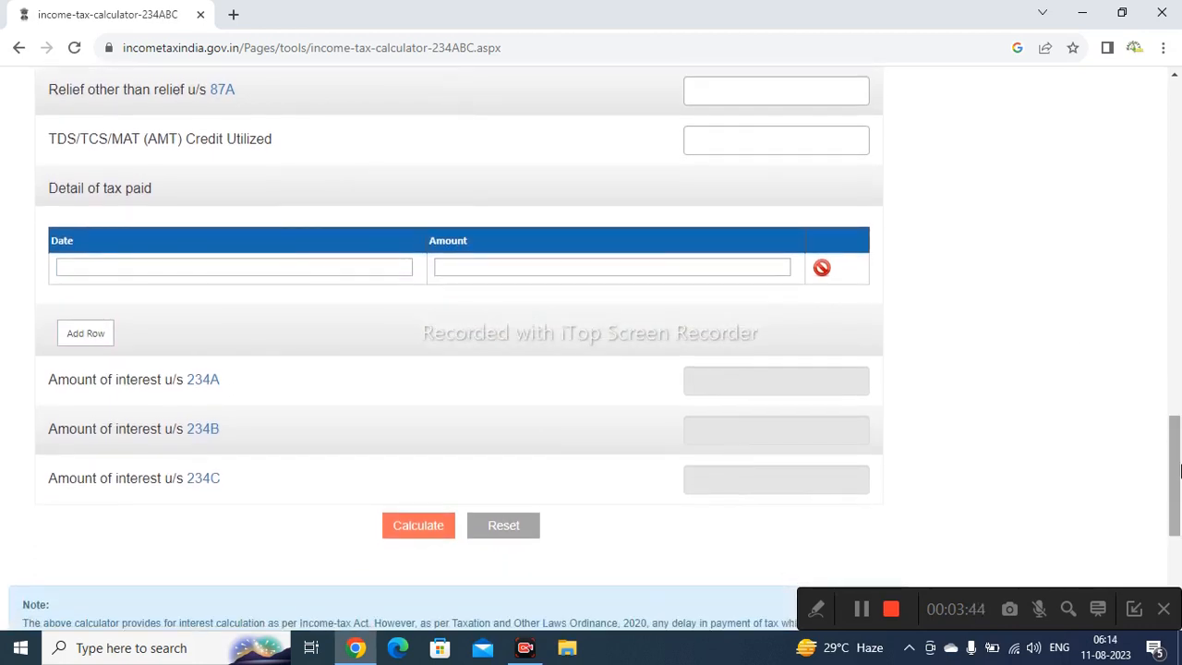
{"action": "left_click", "coordinate": [415, 526]}
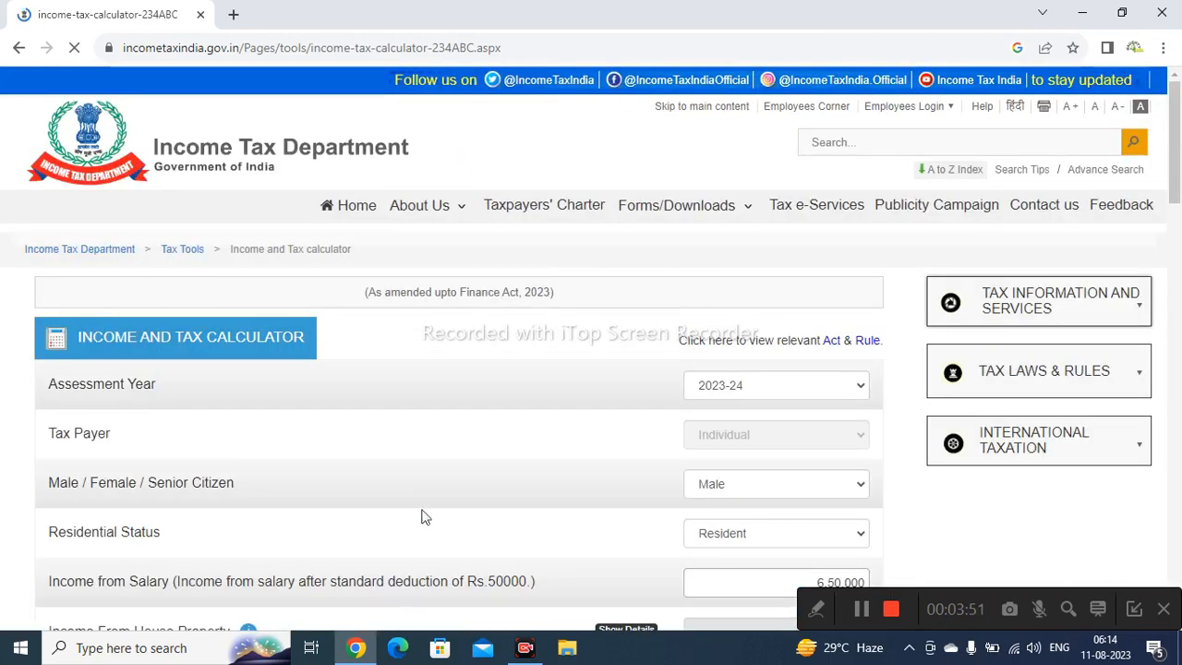
{"action": "left_click_drag", "start_coordinate": [1175, 196], "coordinate": [1179, 545]}
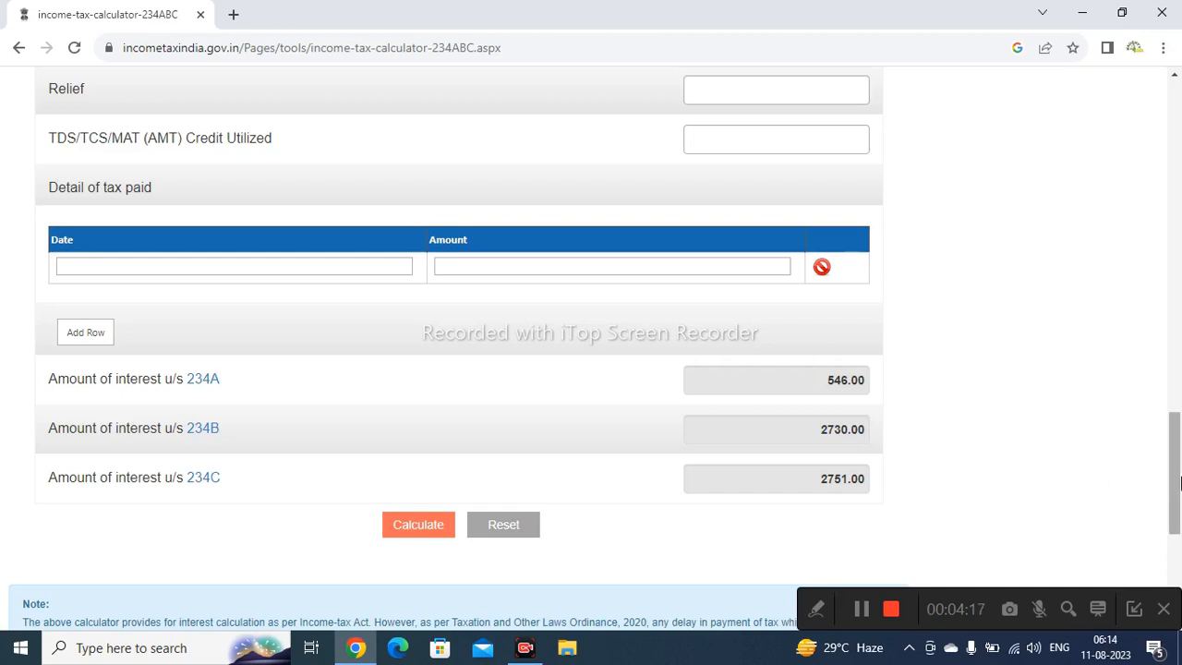
{"action": "left_click_drag", "start_coordinate": [1178, 480], "coordinate": [1172, 403]}
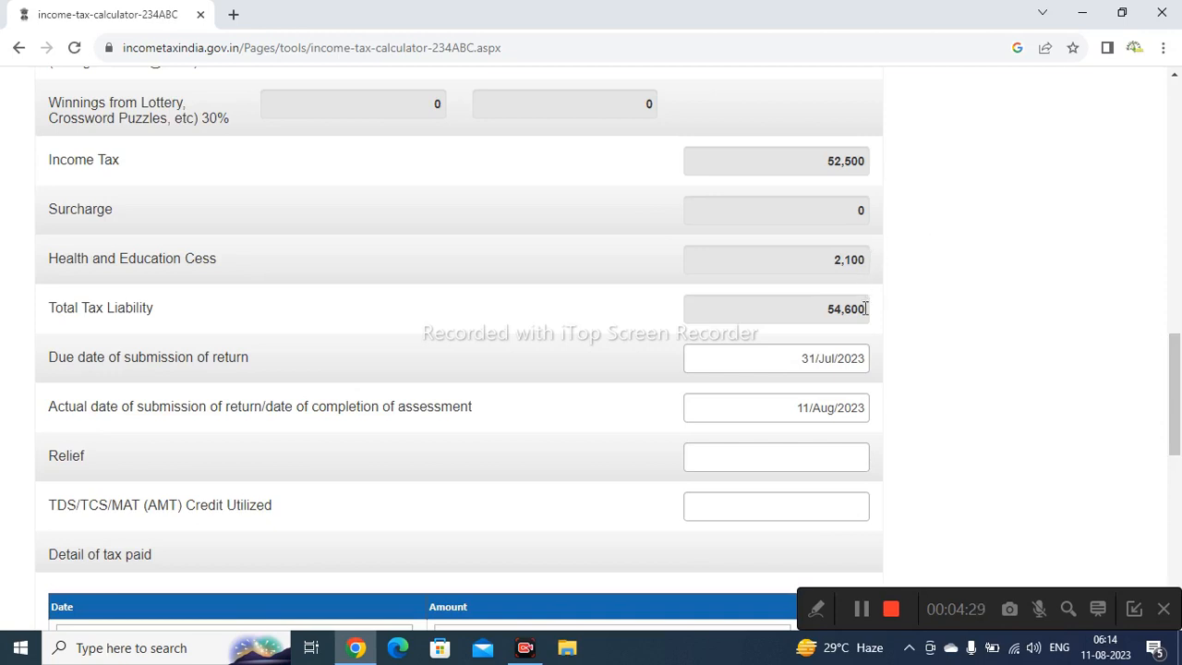
{"action": "left_click_drag", "start_coordinate": [1173, 399], "coordinate": [1176, 490]}
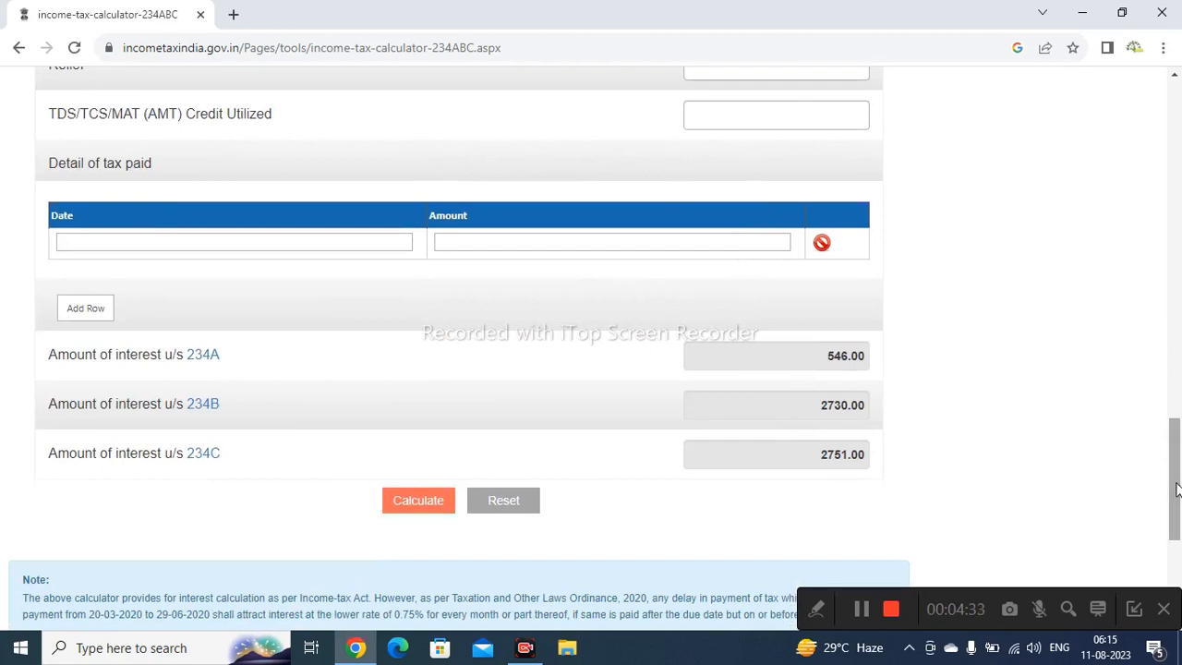